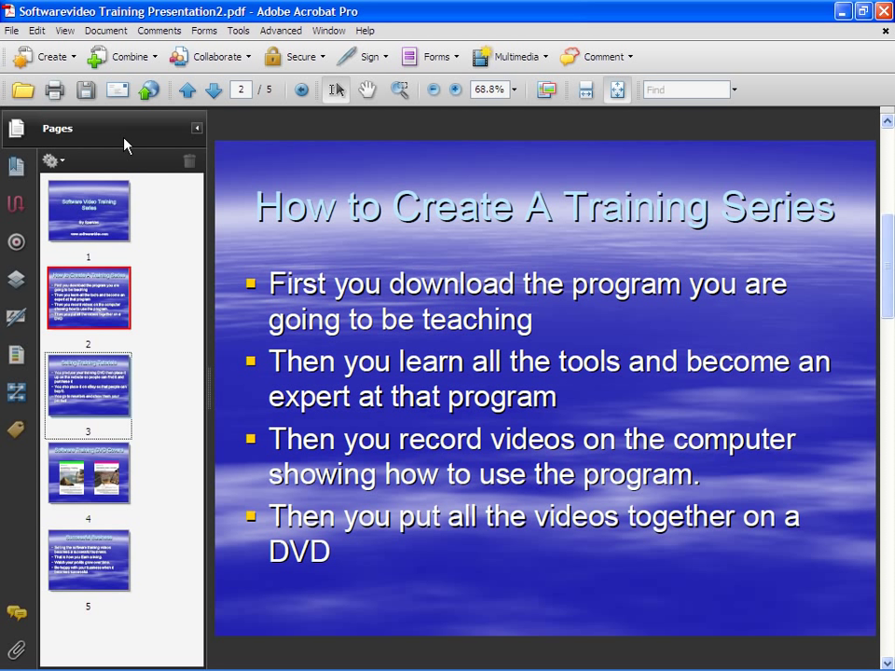
Insert the file AdobeAcrobat8Pro-dvd.pdf into the presentation after the last page
left_click(107, 33)
mouse_move(214, 122)
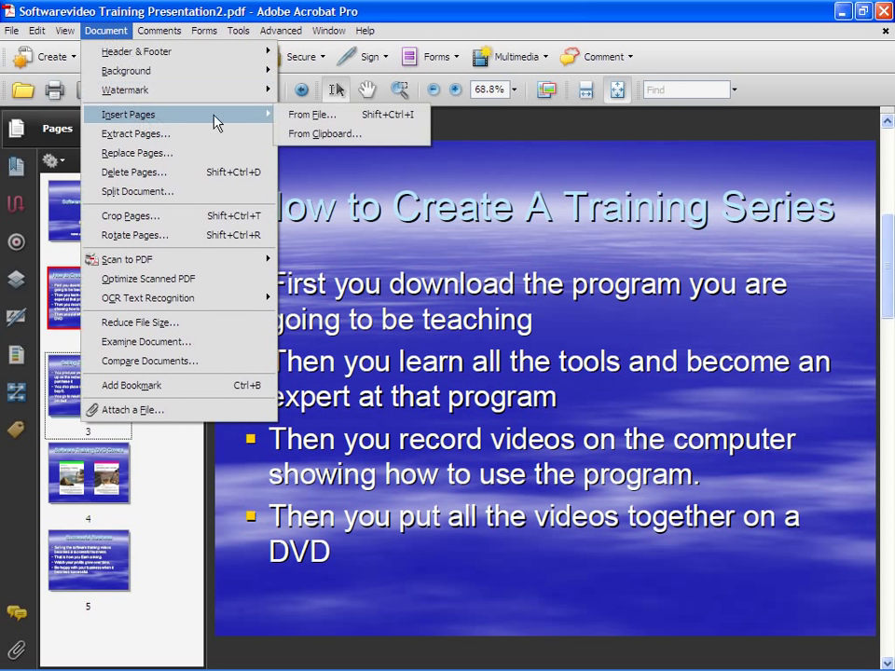
left_click(308, 113)
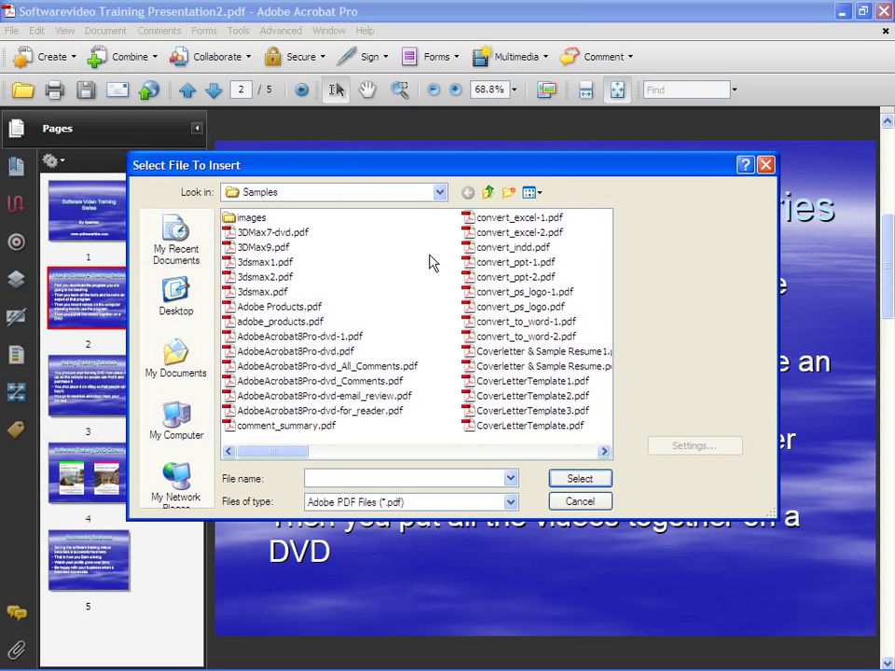
left_click(303, 355)
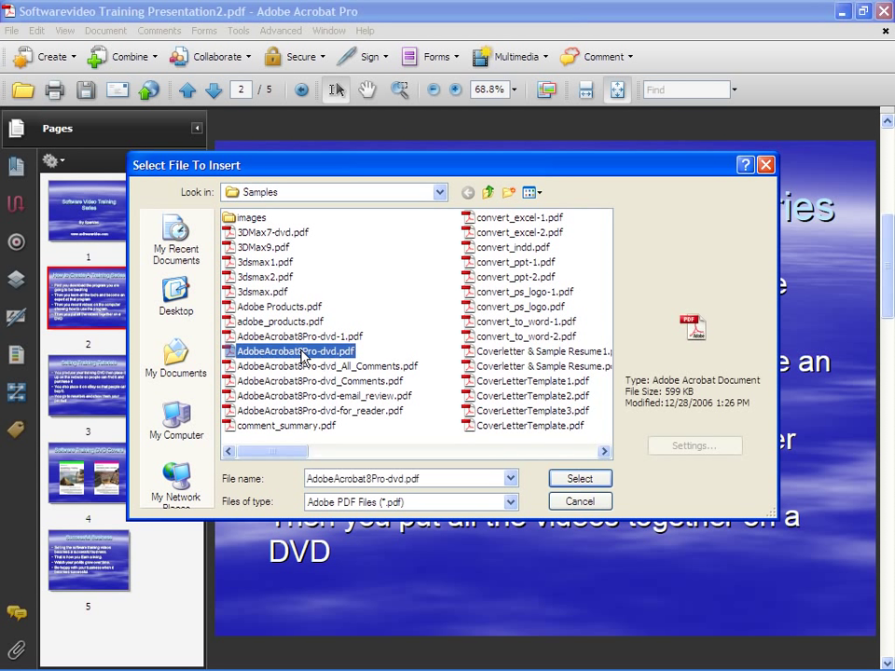
left_click(577, 479)
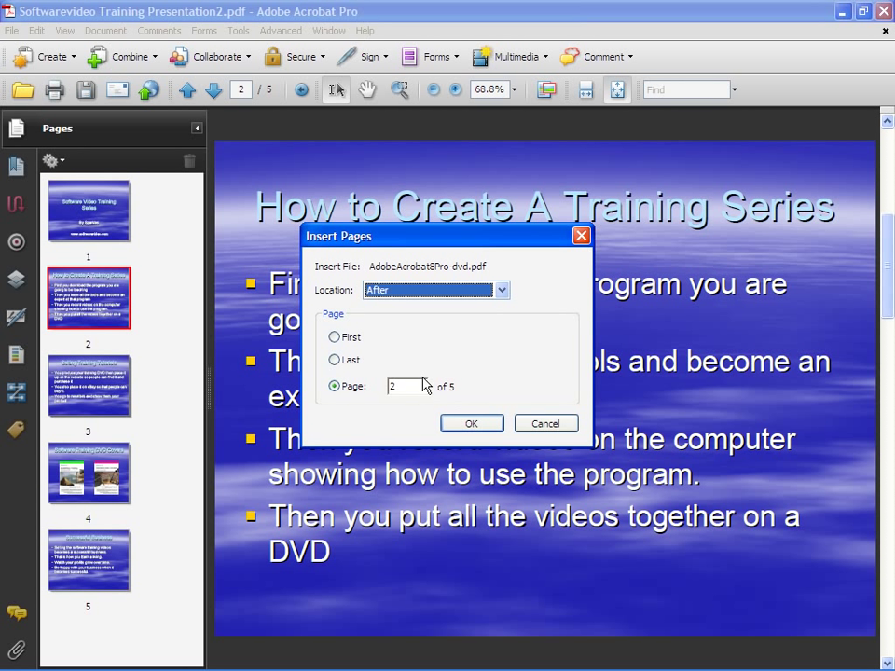
left_click(502, 291)
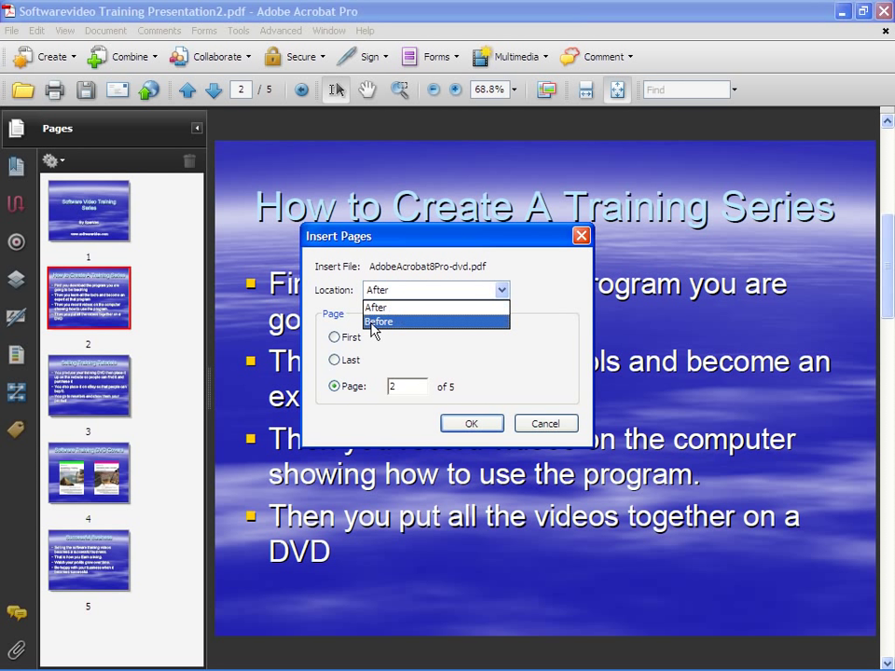
left_click(466, 349)
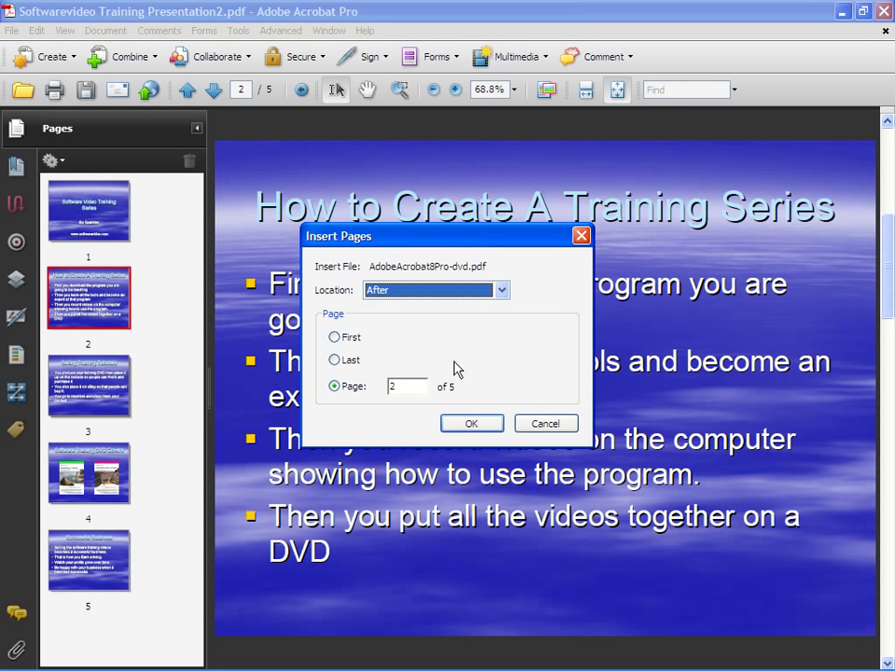
left_click(334, 340)
left_click(334, 362)
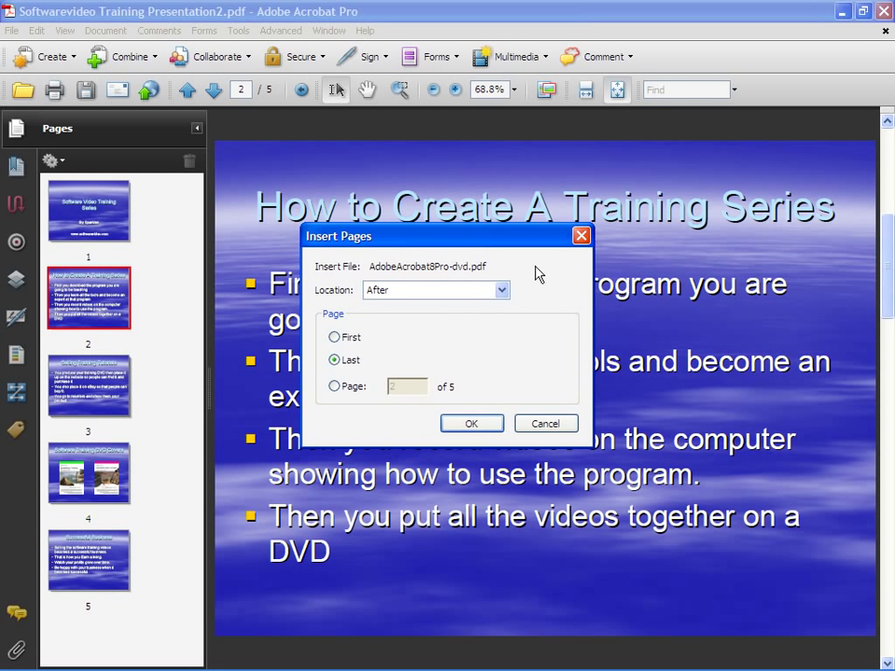
left_click(468, 423)
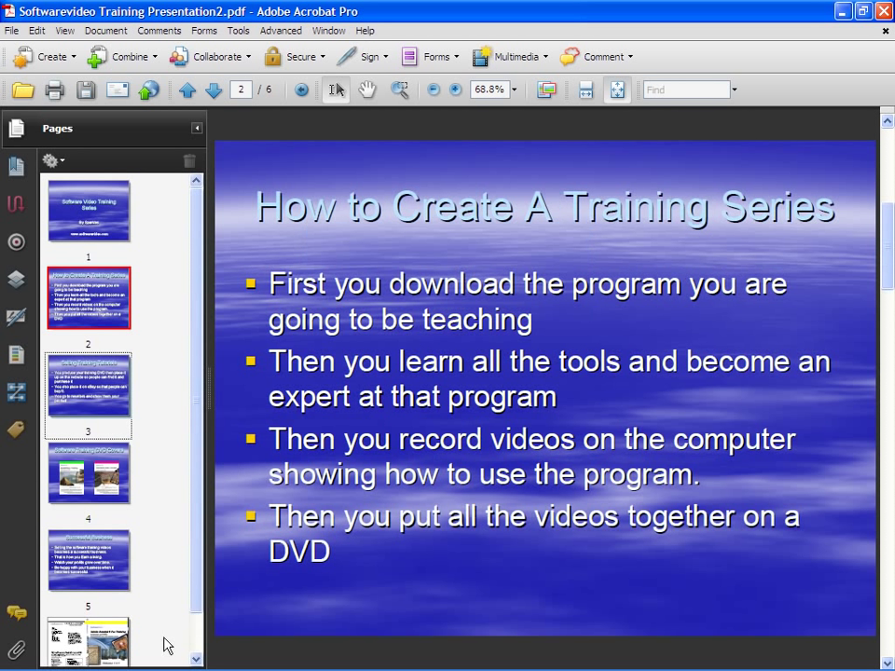
Select page 6, the inserted DVD cover, and delete it from the document
scroll(159, 627, "down", 1)
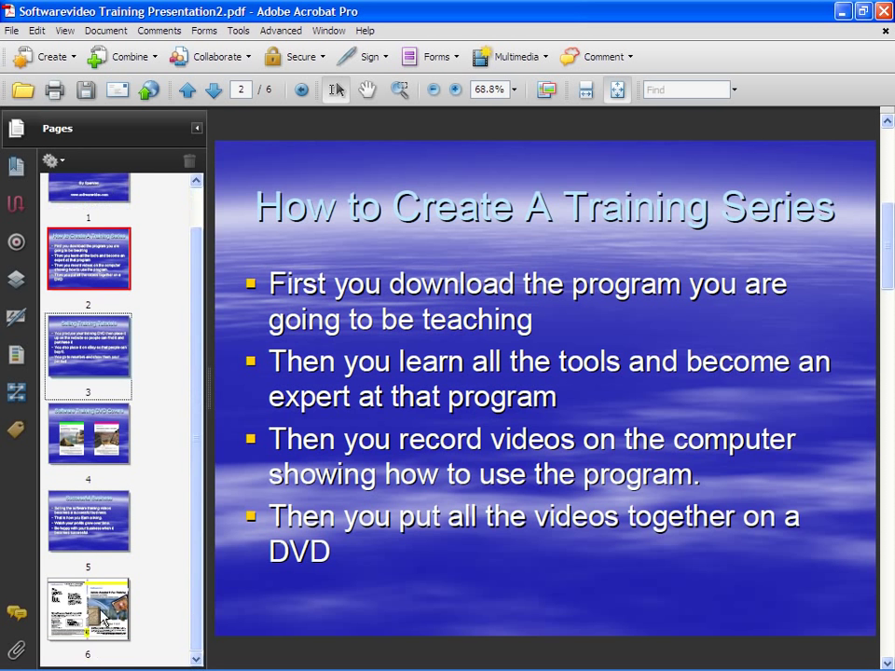
left_click(114, 606)
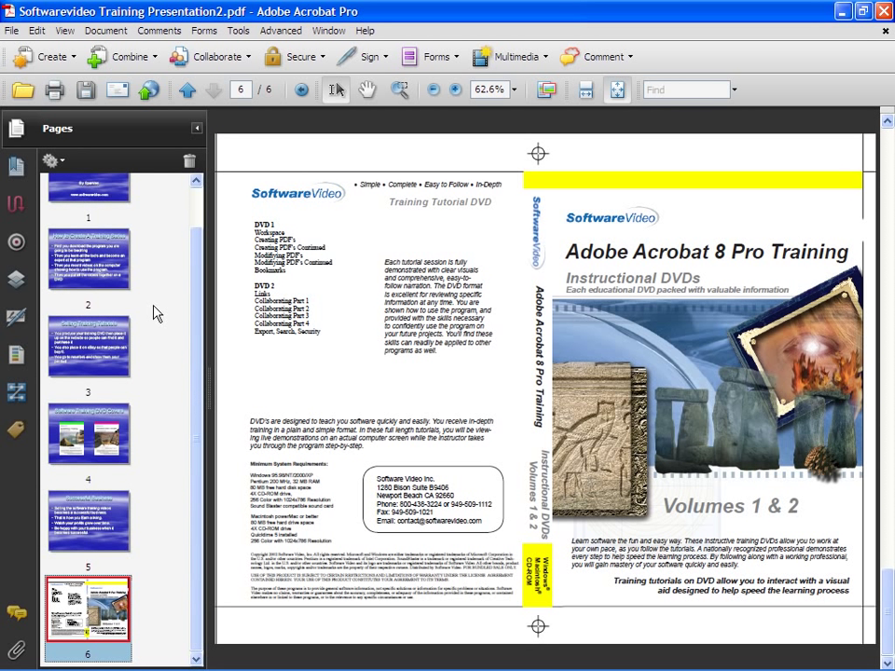
left_click(108, 31)
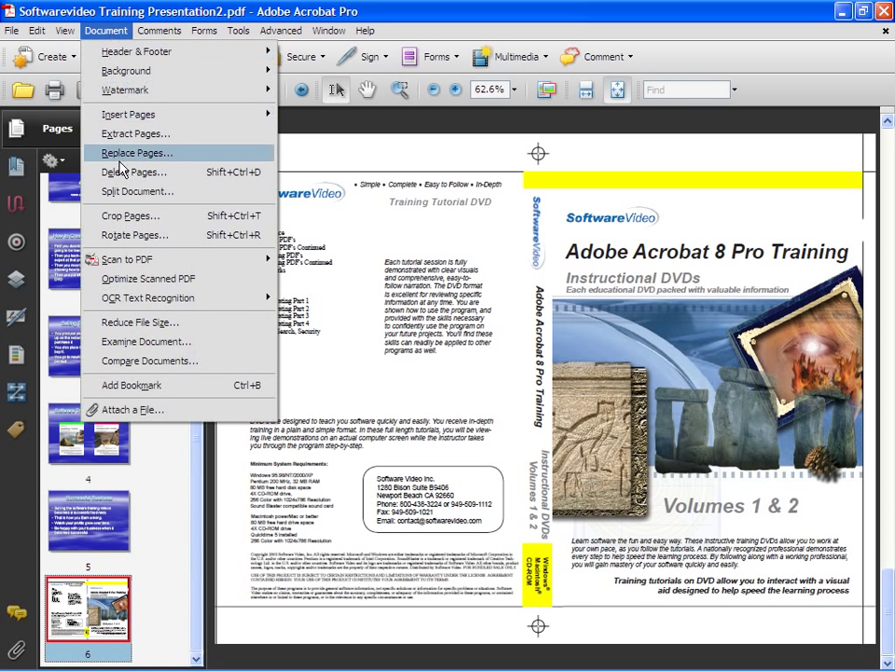
left_click(140, 177)
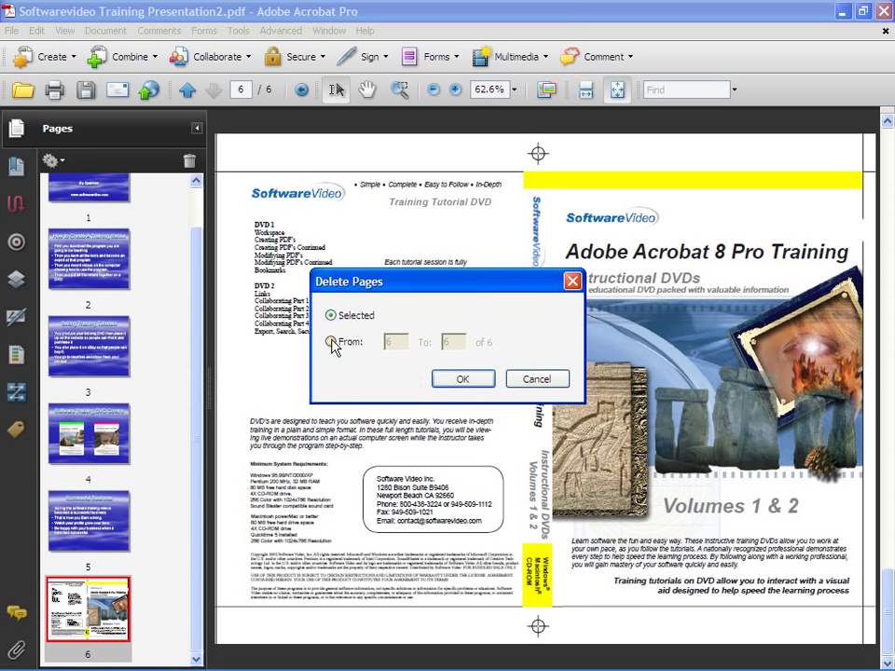
left_click(465, 383)
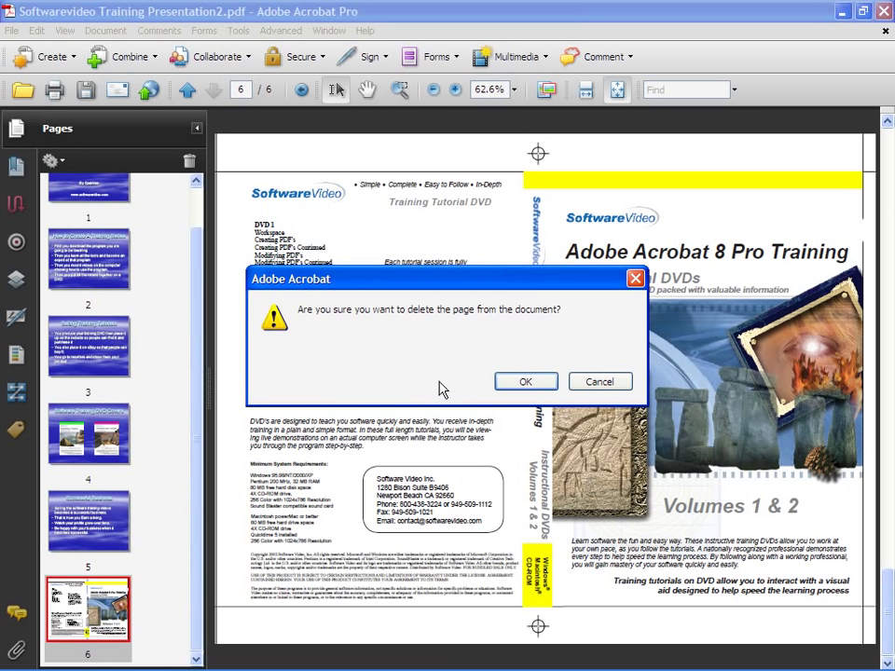
left_click(527, 383)
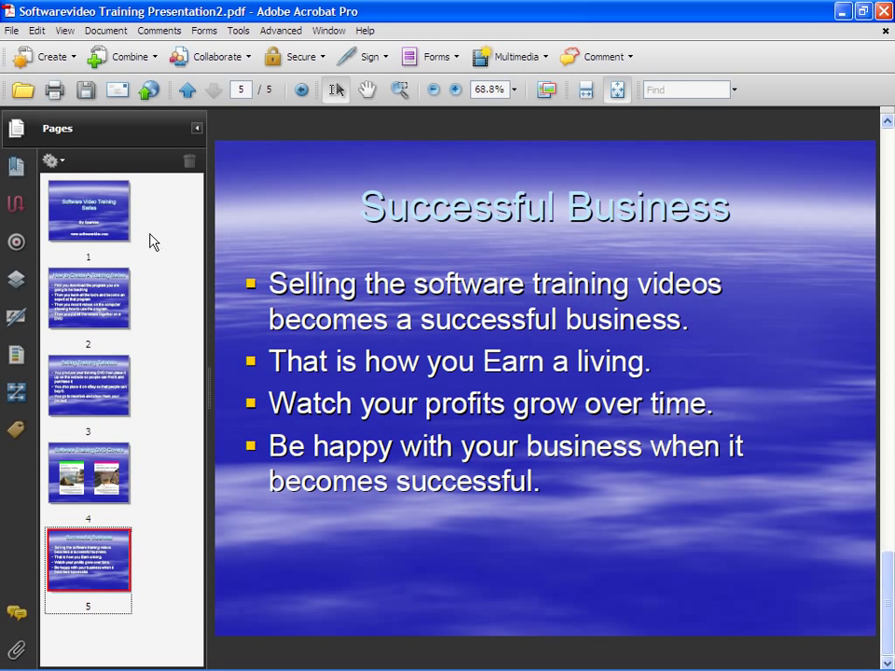
Insert the file Adobe Products.pdf into the presentation before the first page
right_click(106, 217)
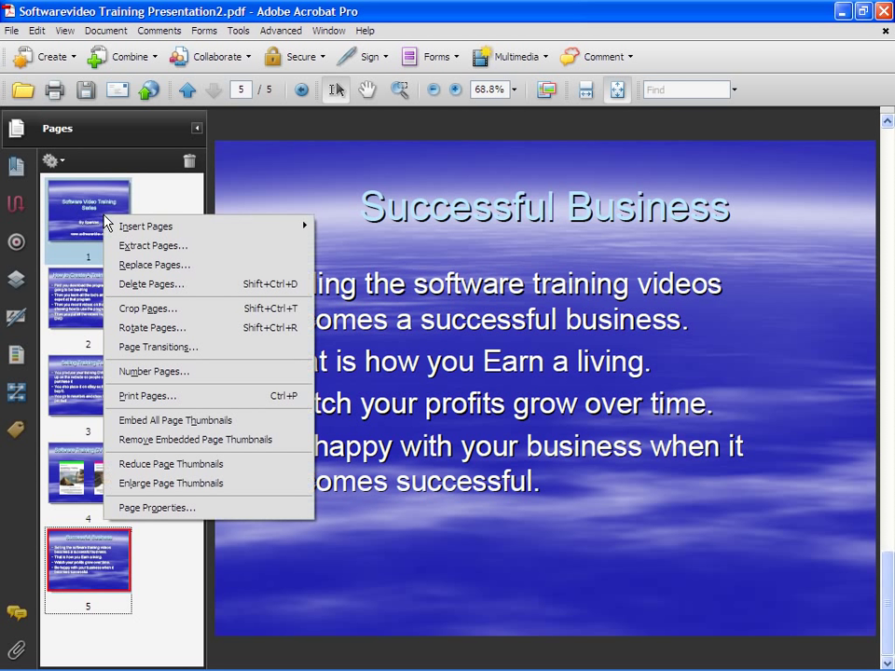
mouse_move(131, 226)
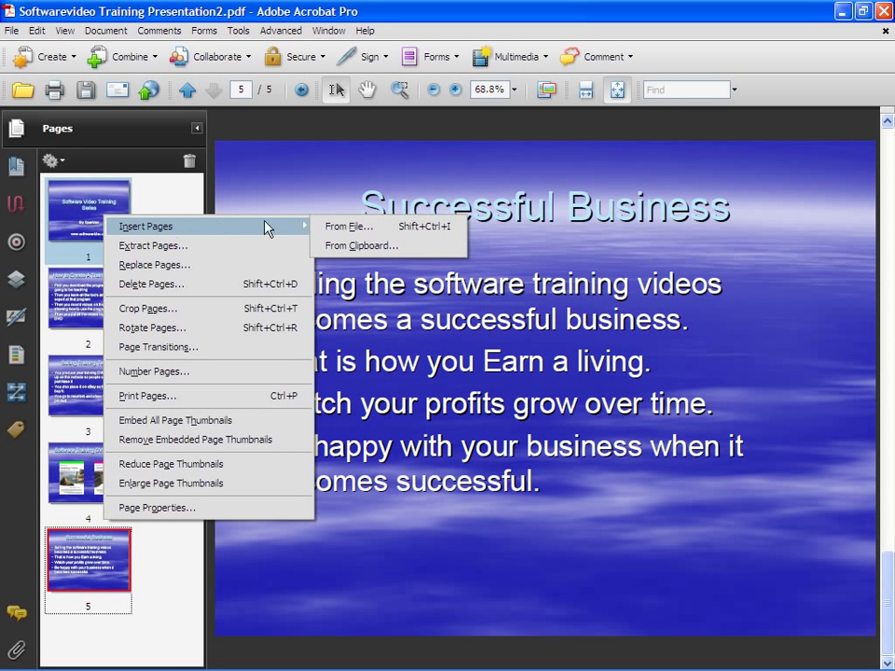
left_click(347, 228)
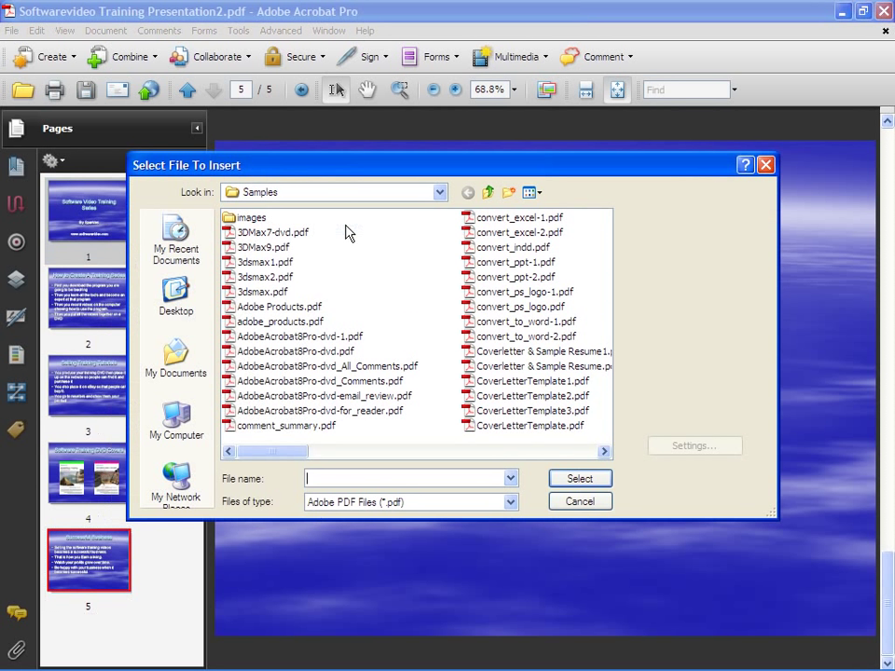
left_click(299, 307)
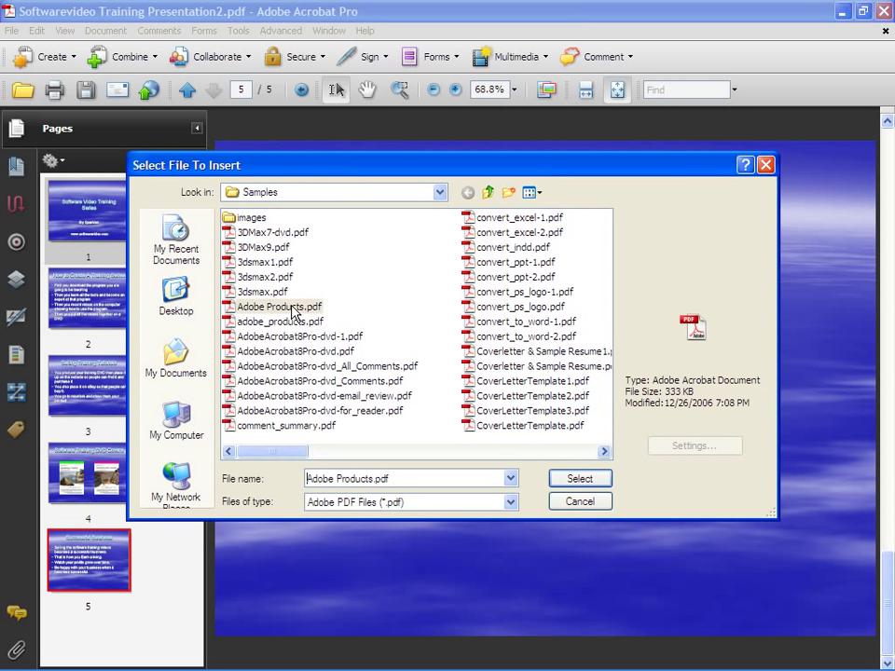
left_click(579, 478)
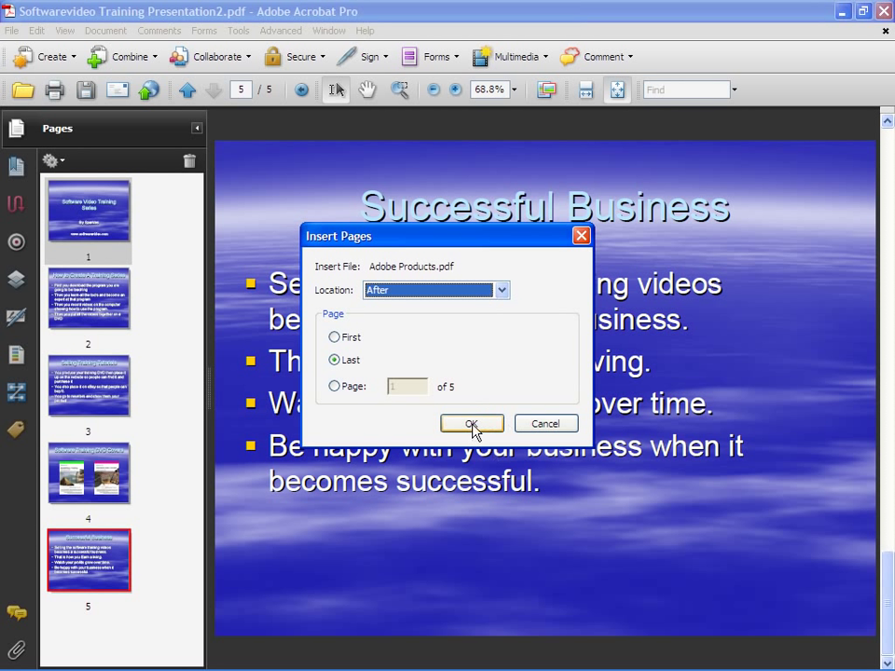
left_click(338, 339)
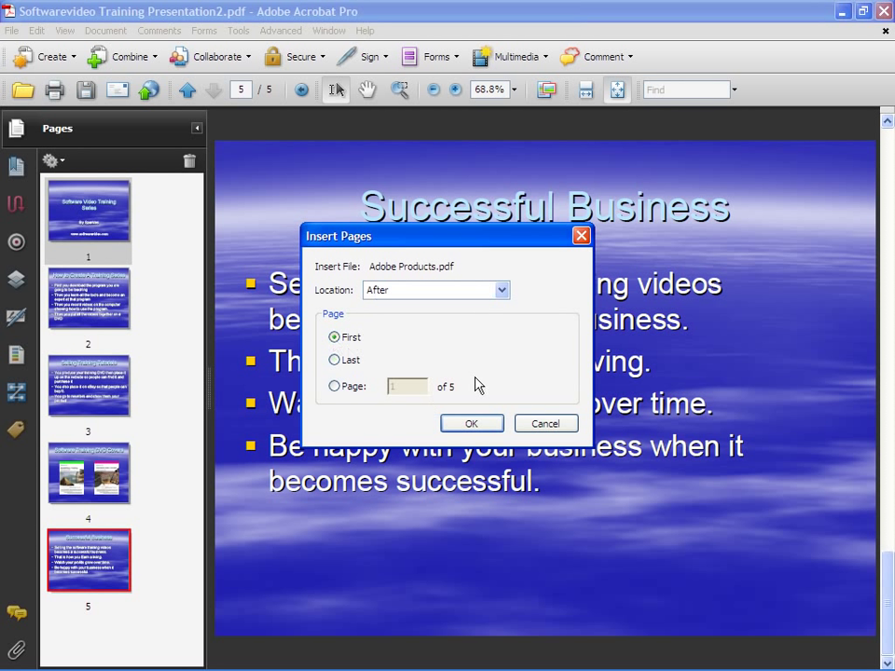
left_click(502, 290)
left_click(435, 320)
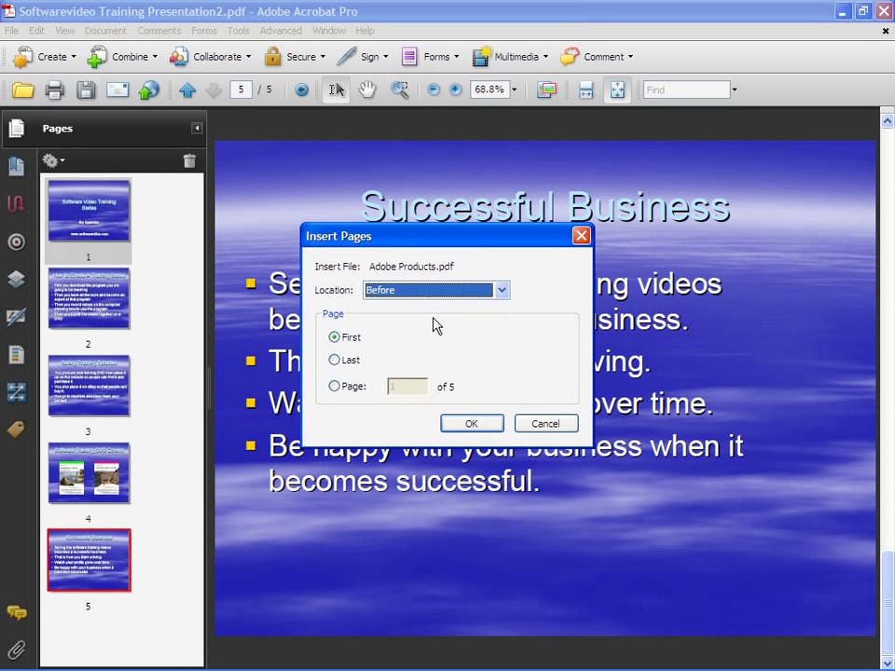
left_click(466, 424)
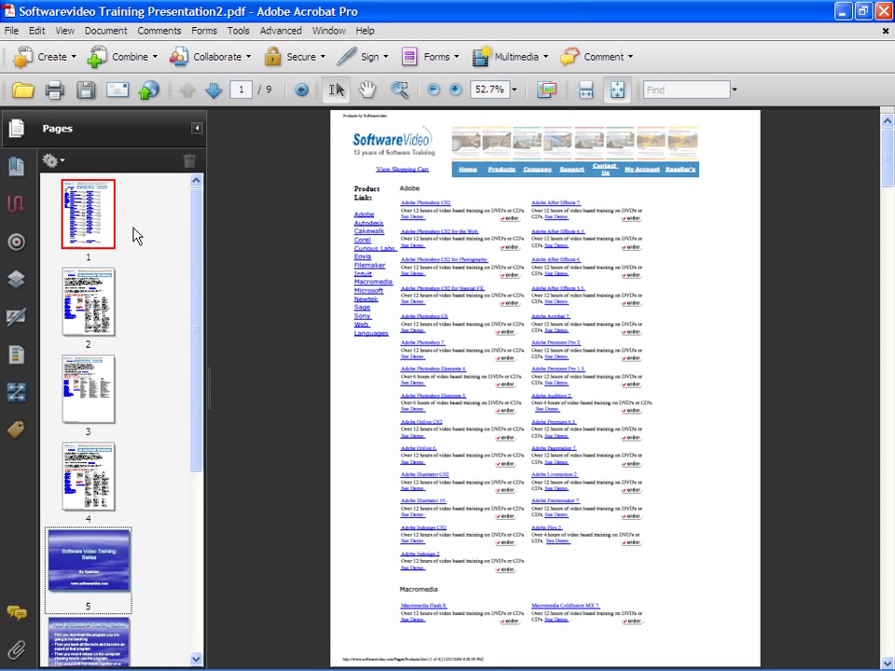
Select the product list pages 1 to 4 together and delete them from the document
left_click(52, 185)
left_click_drag(54, 191, 154, 523)
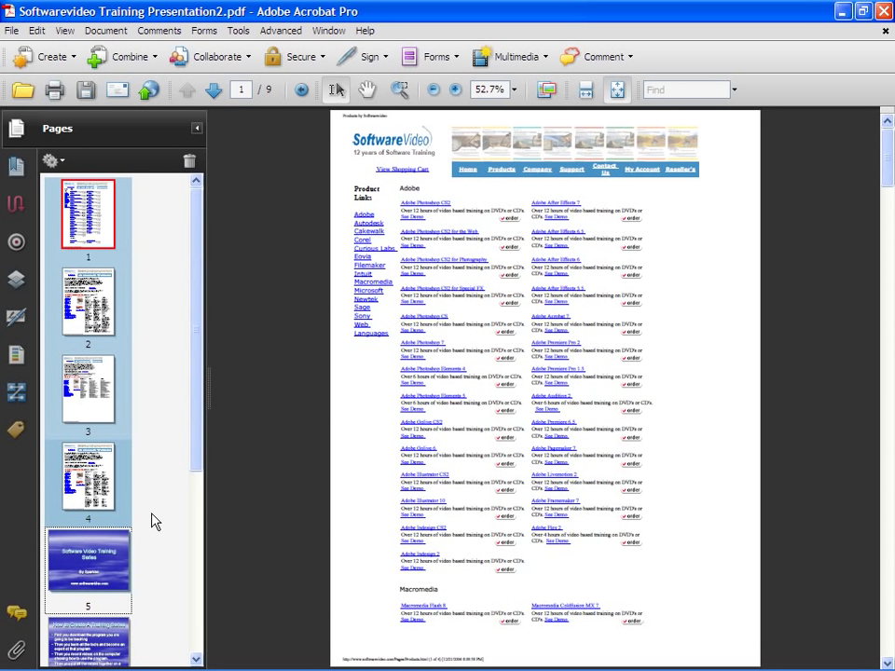
right_click(82, 221)
left_click(140, 290)
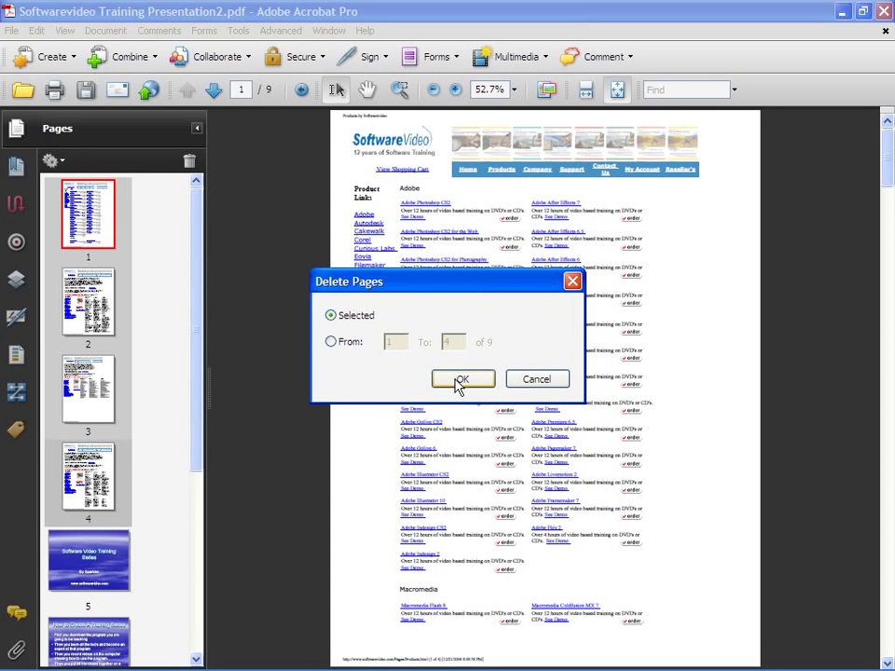
left_click(458, 384)
left_click(508, 382)
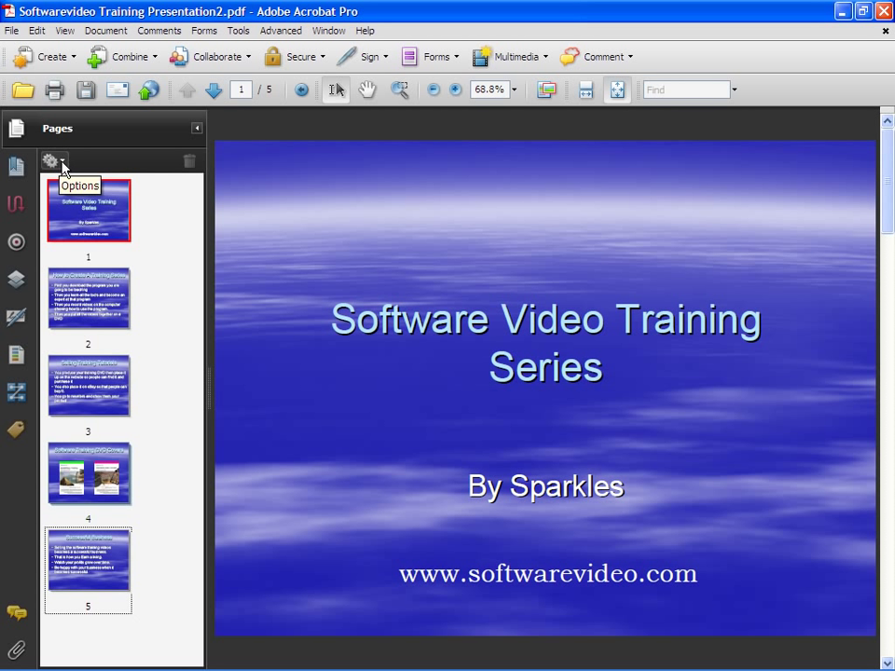
Switch to Adobe Photoshop, copy the selected sun image from VEGAS 7 MOVIE STUDIO.tif, and return to the presentation in Adobe Acrobat
mouse_move(258, 625)
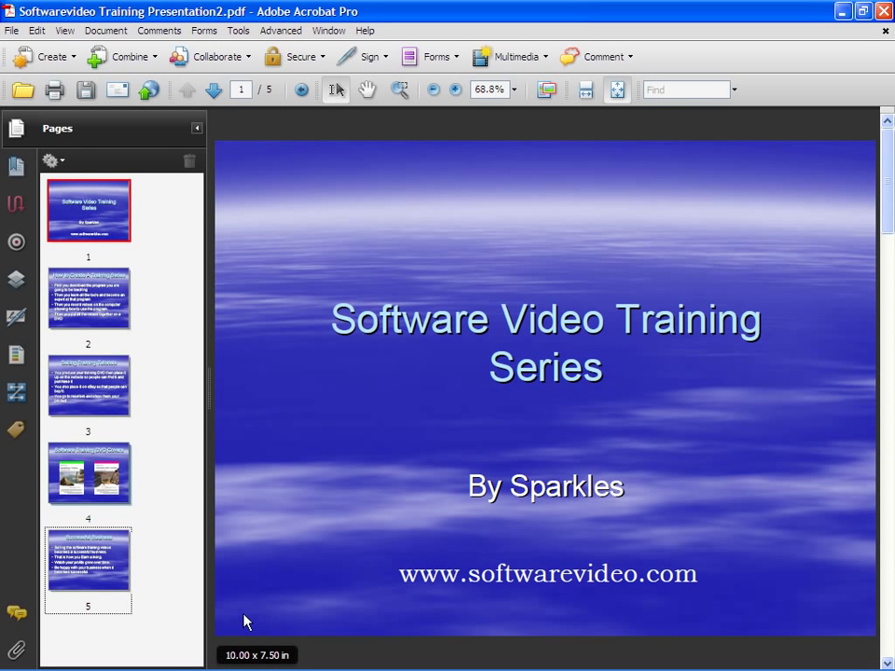
mouse_move(222, 667)
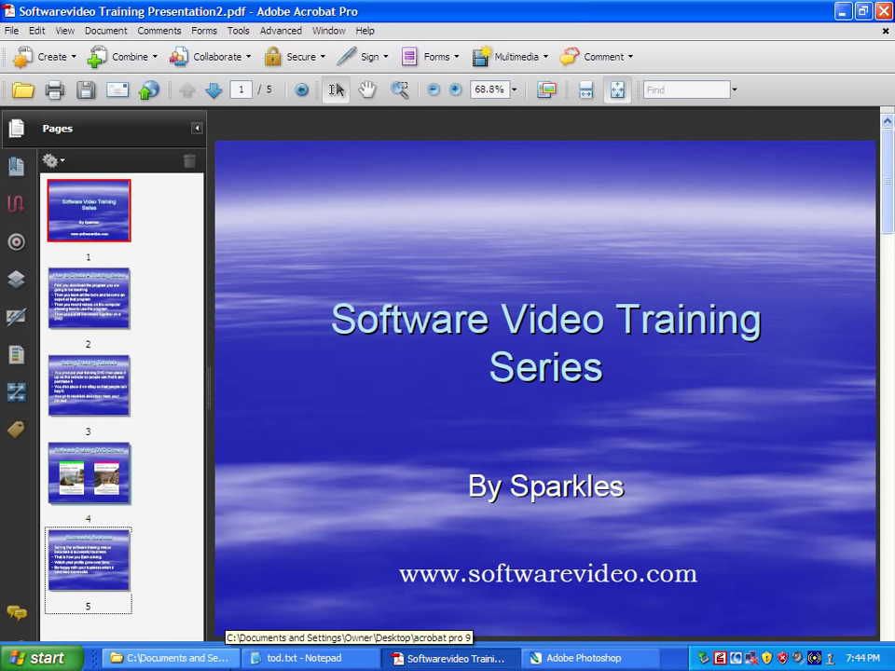
left_click(546, 660)
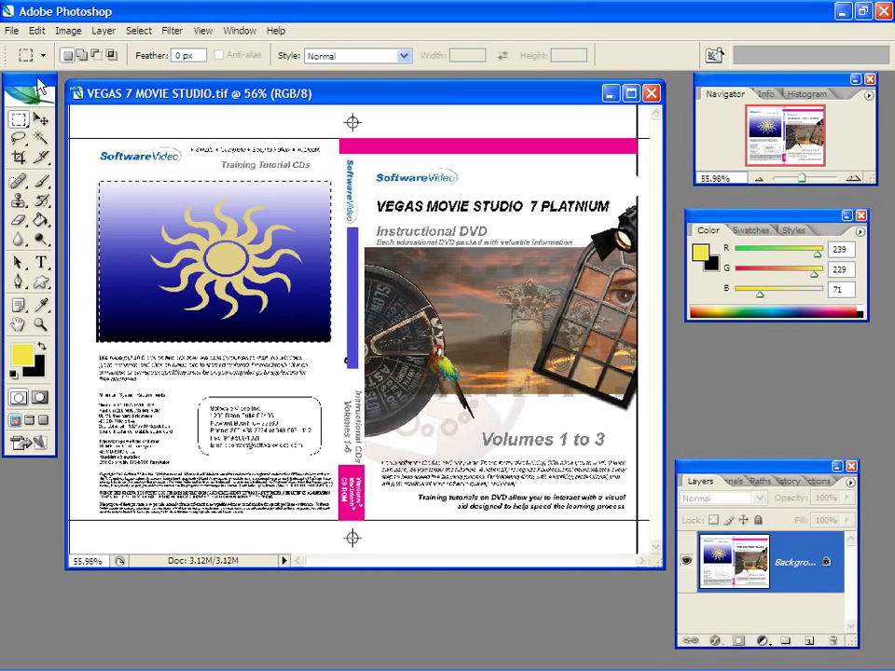
left_click(36, 31)
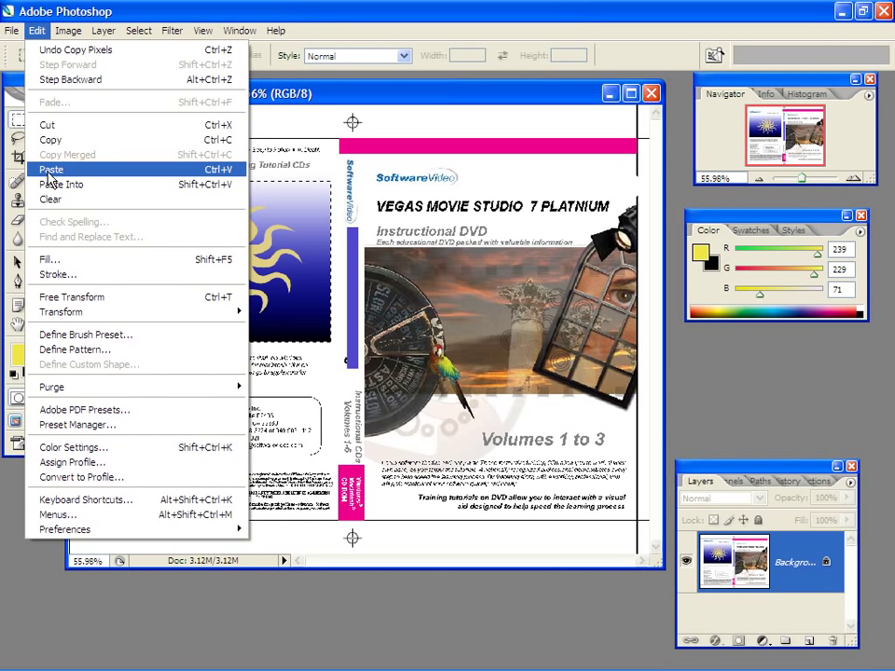
left_click(50, 140)
mouse_move(441, 662)
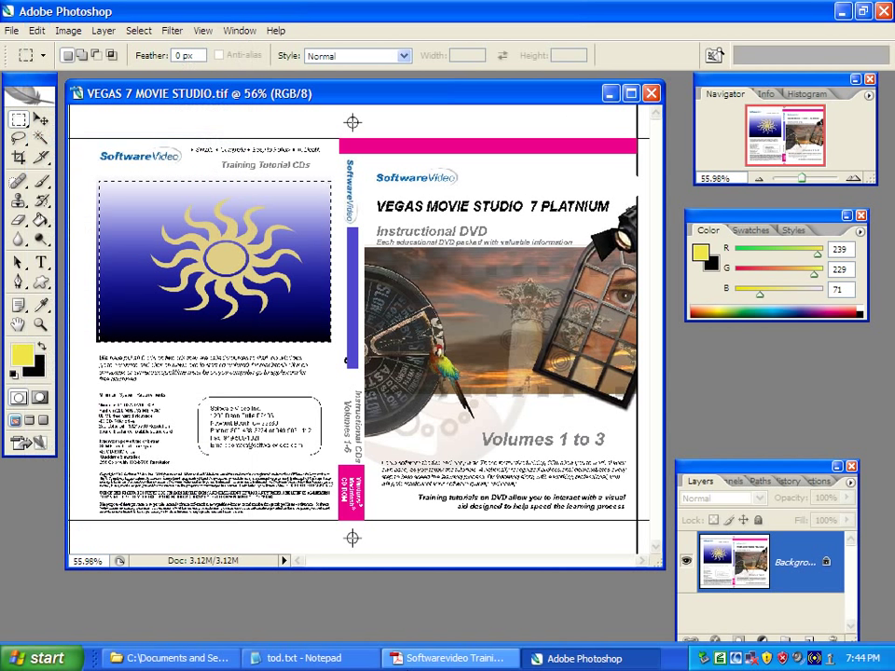
left_click(422, 660)
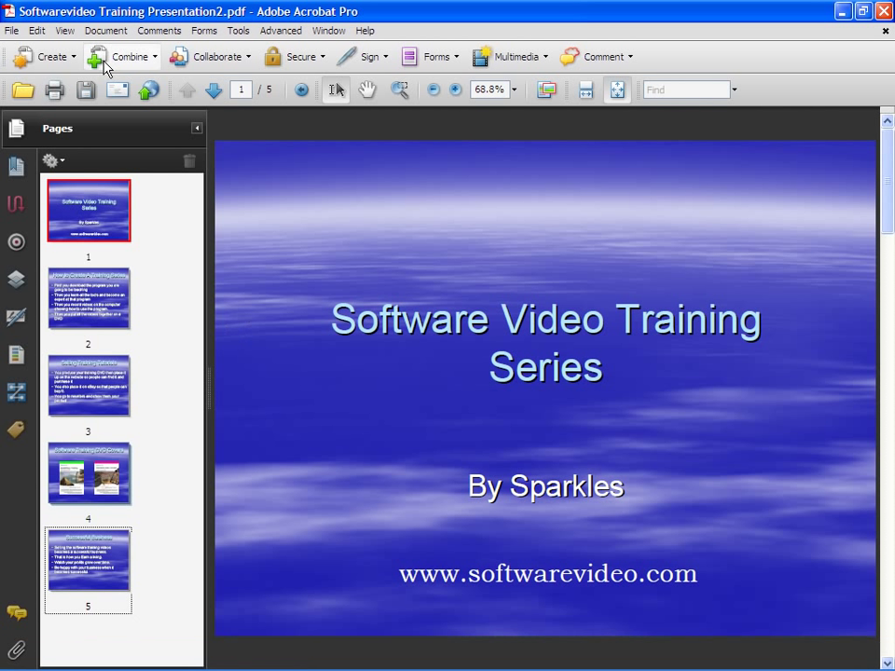
Insert the clipboard image as a new page after page 2 of the presentation
left_click(58, 161)
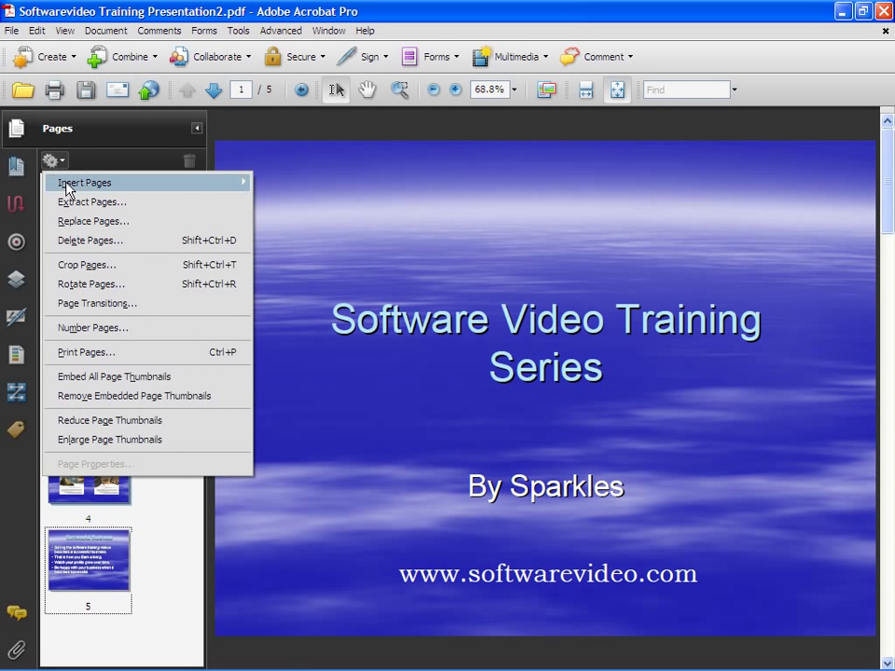
mouse_move(110, 187)
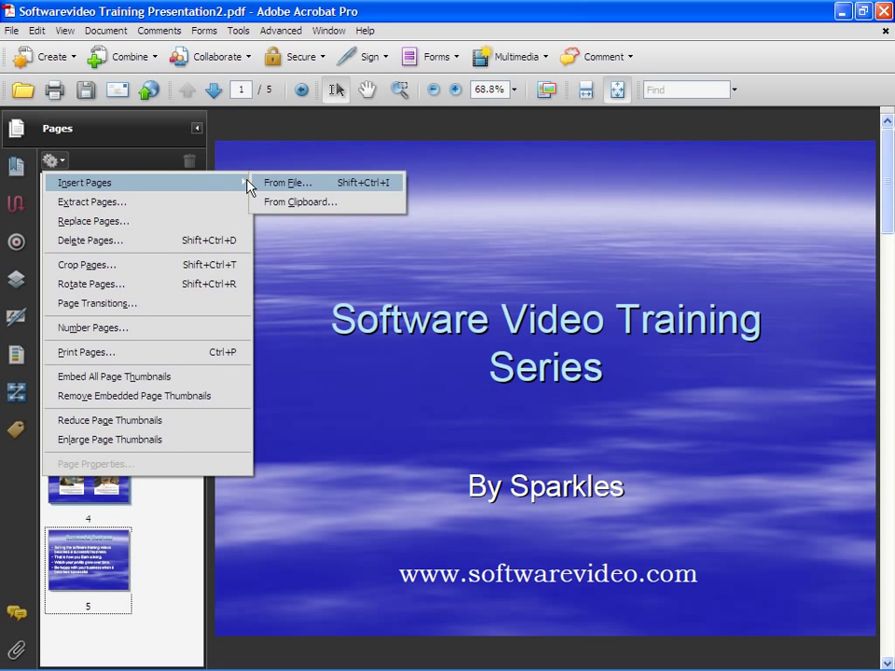
left_click(297, 207)
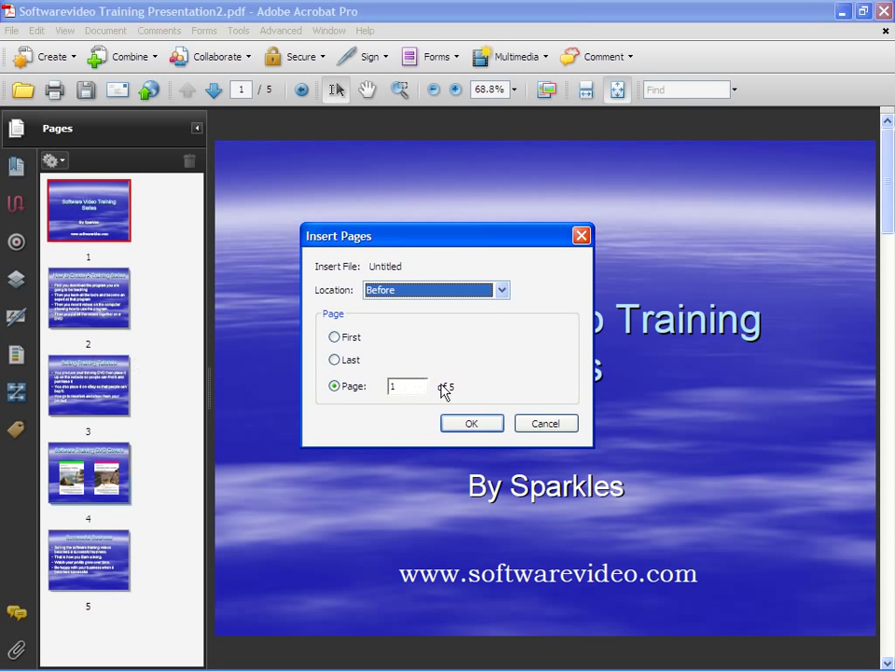
left_click(408, 387)
left_click_drag(408, 387, 383, 393)
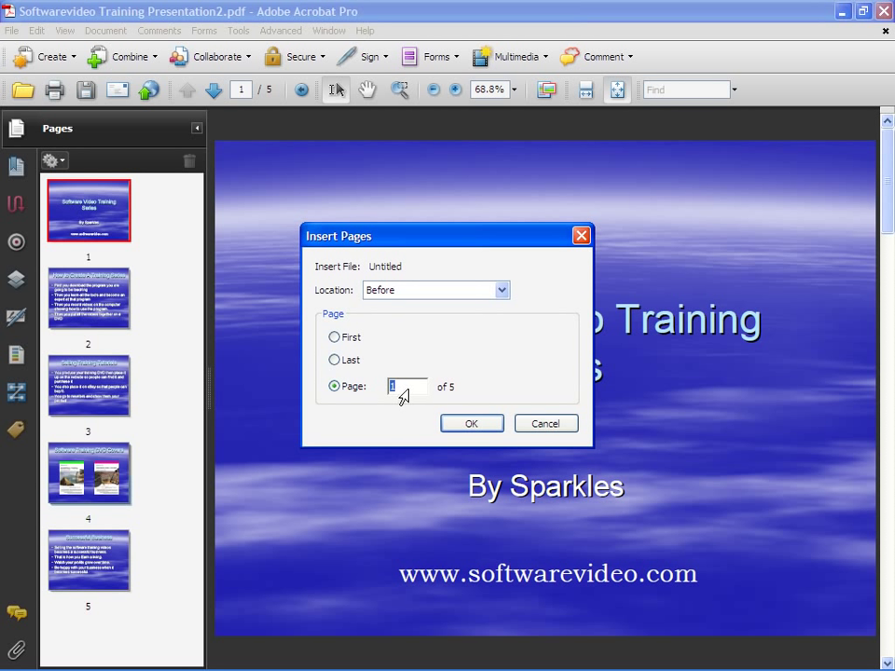
type("2")
left_click(502, 291)
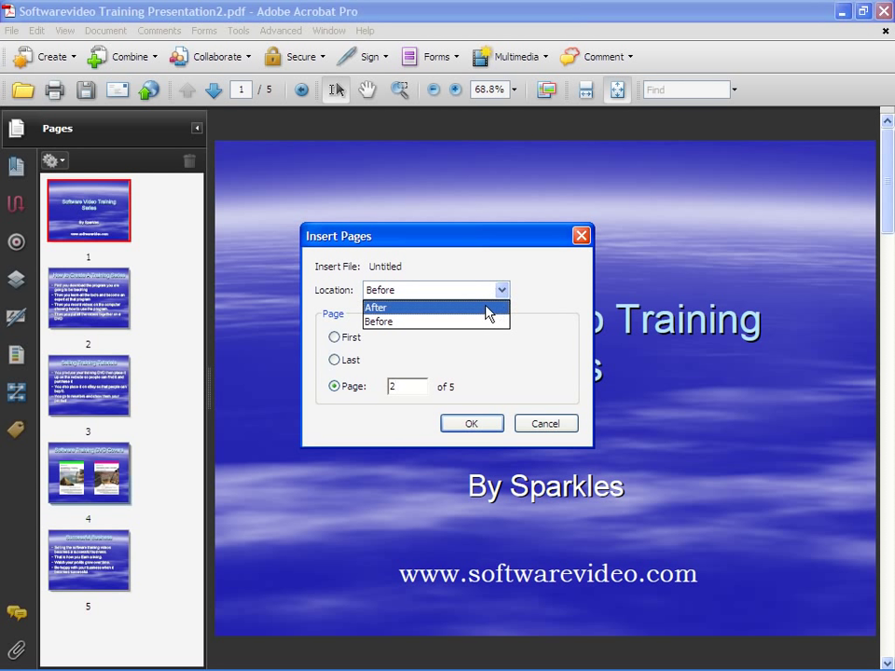
left_click(484, 307)
left_click(475, 424)
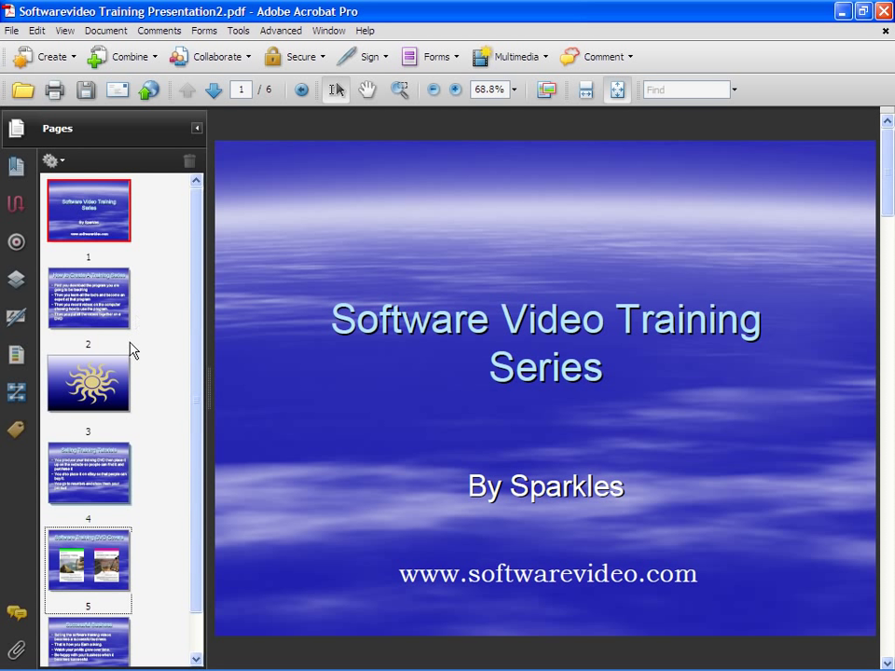
left_click(113, 389)
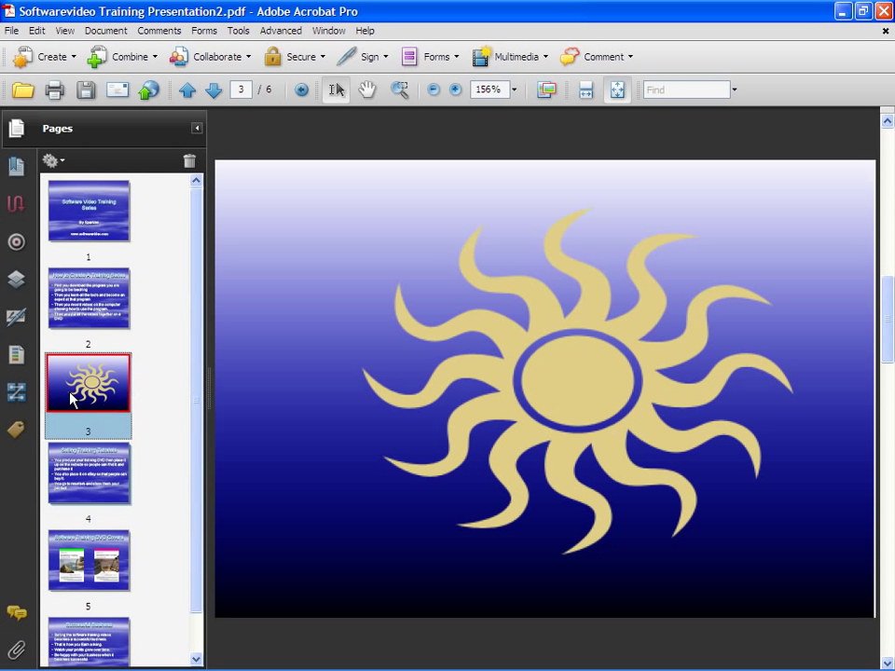
key("Delete")
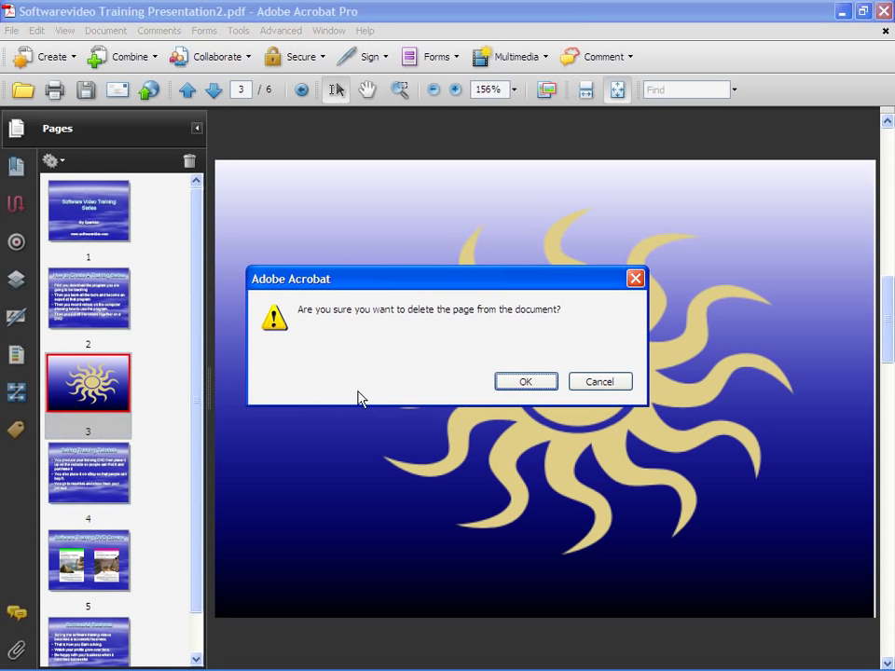
left_click(601, 383)
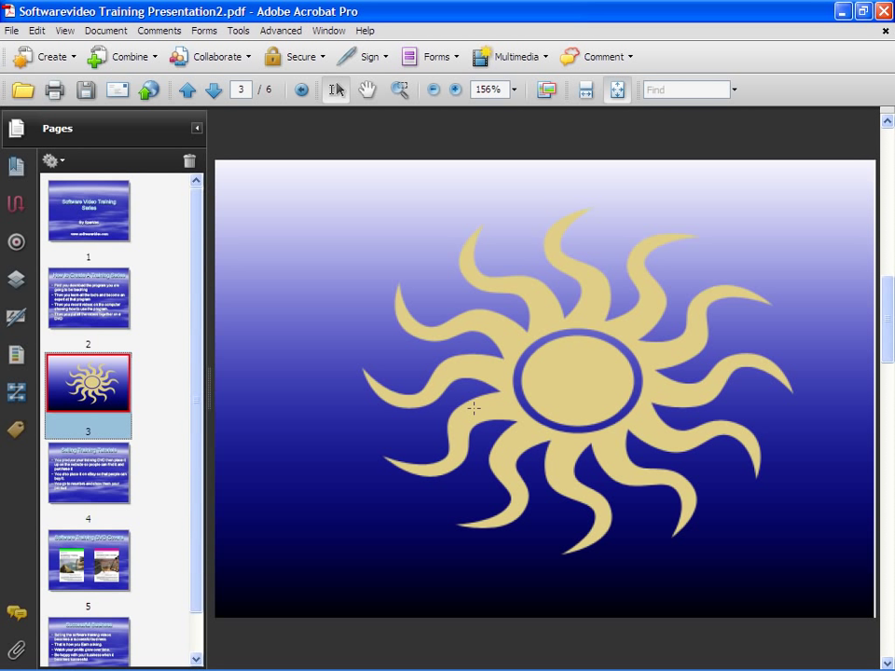